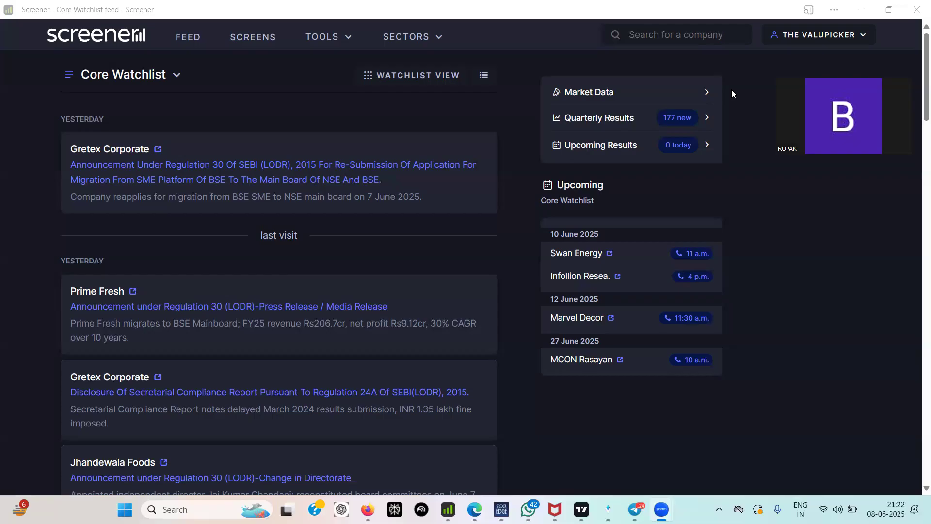
- Open the full Aerospace & Defense industry list from GRSE's peer comparison section
key(slash)
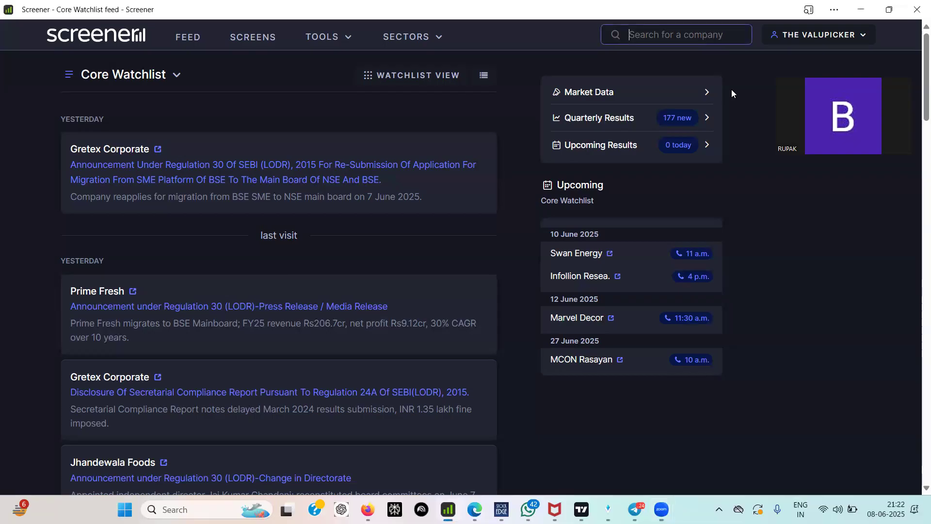
text(GRSE)
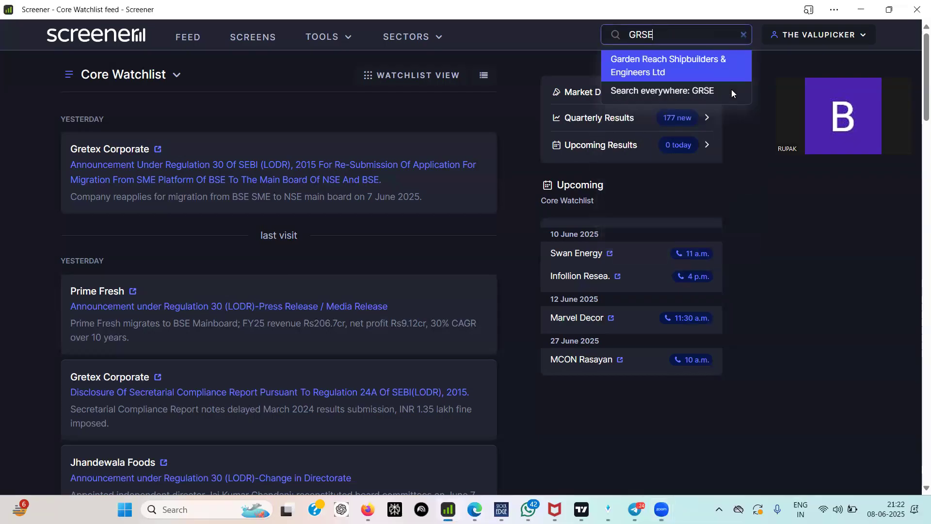
key(Return)
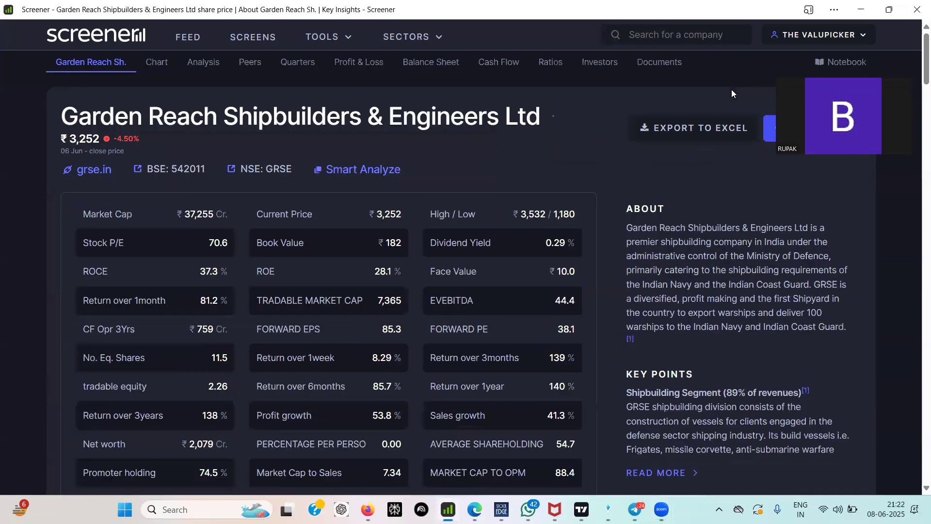
scroll(359, 108, down, 15)
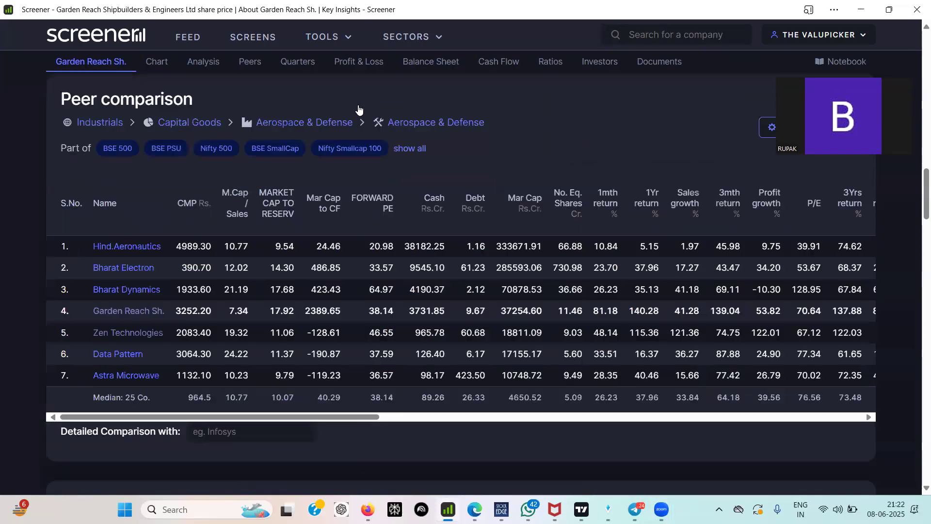
click(286, 124)
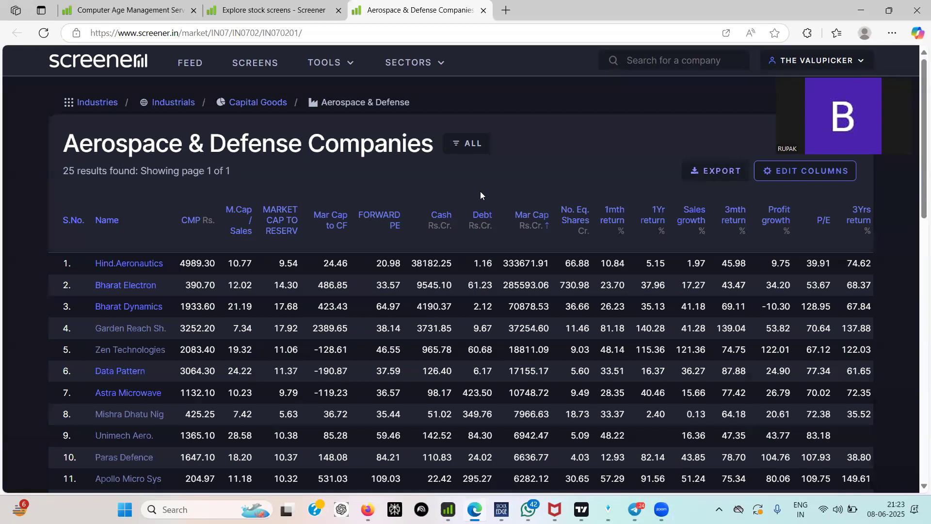
- Export the 25-company list as industry-filter (2).csv and return to the Core Watchlist feed
scroll(228, 198, down, 1)
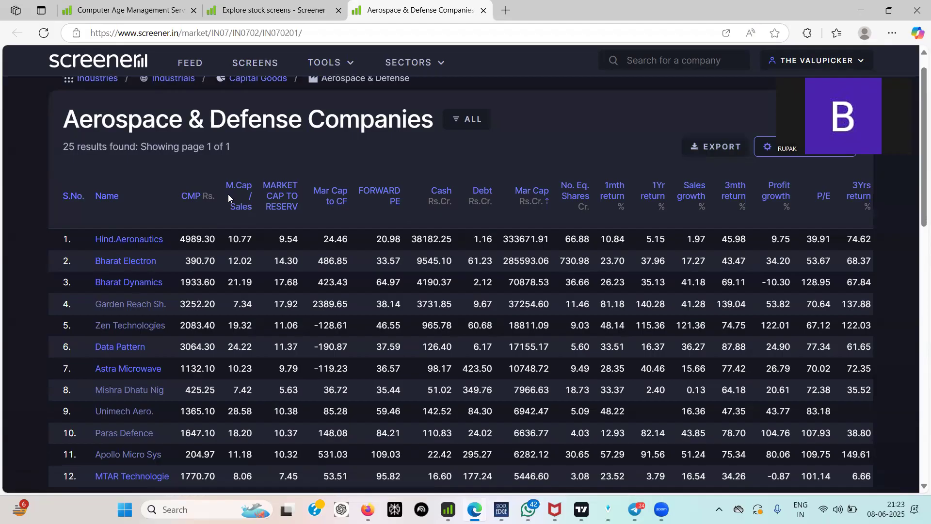
scroll(228, 194, up, 1)
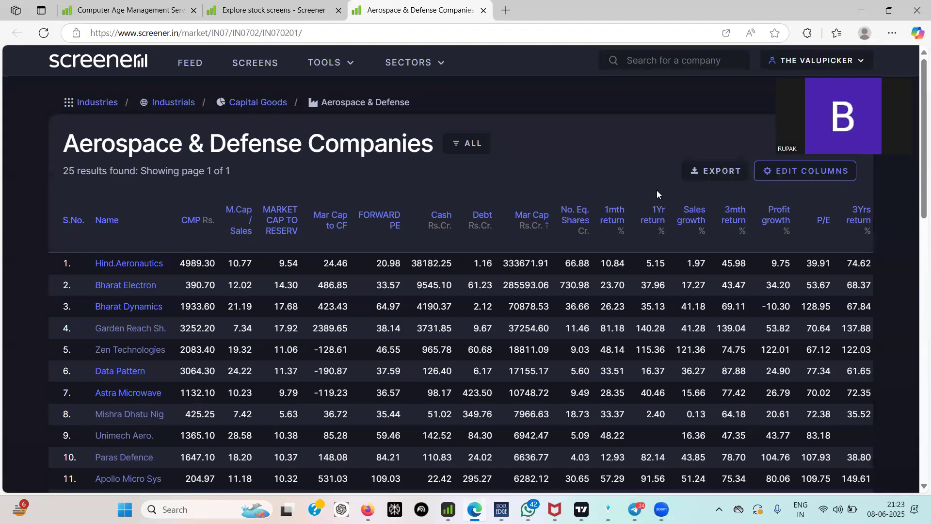
click(712, 172)
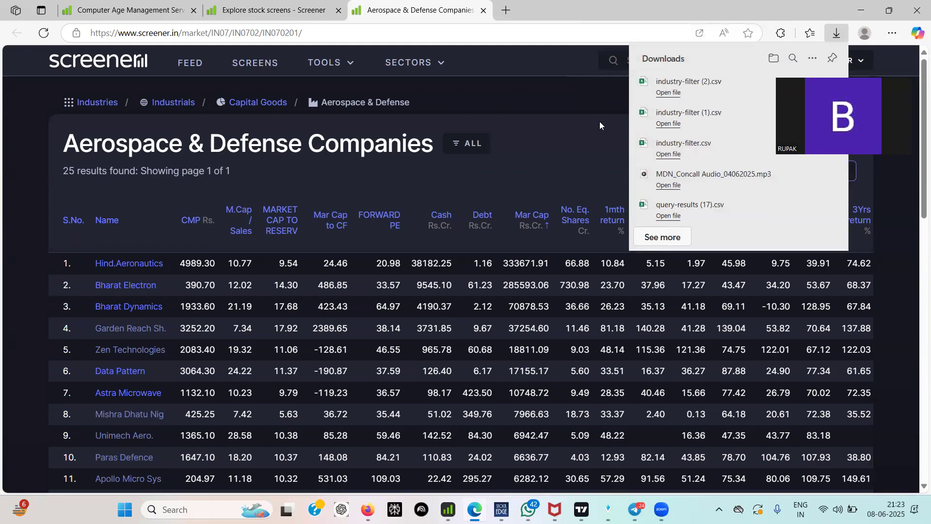
click(195, 67)
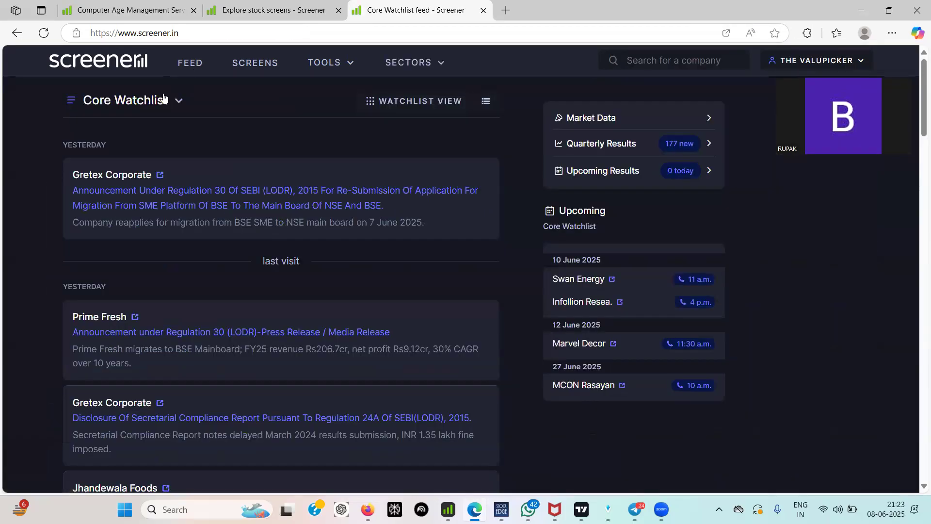
- Create and save a new watchlist named AEROSPACE AND DEFENCE from the watchlist dropdown
click(178, 101)
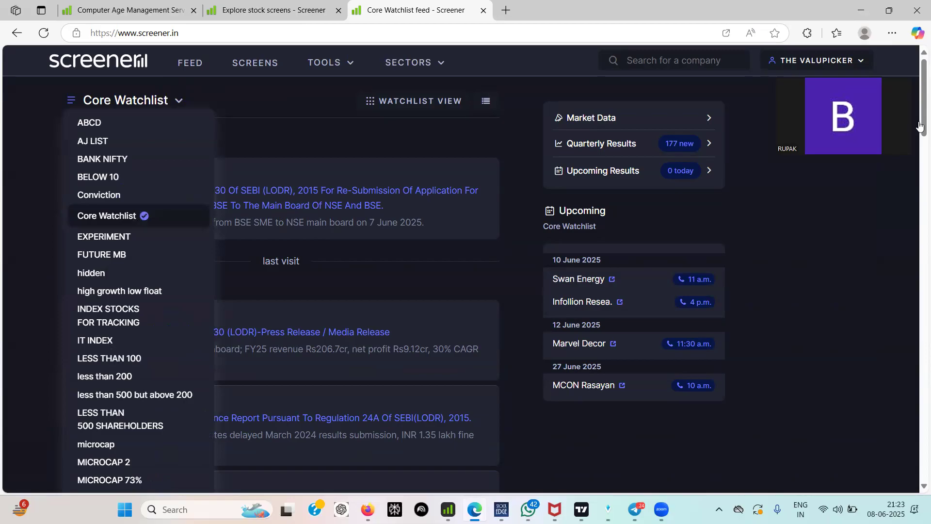
scroll(917, 224, down, 5)
scroll(917, 224, down, 4)
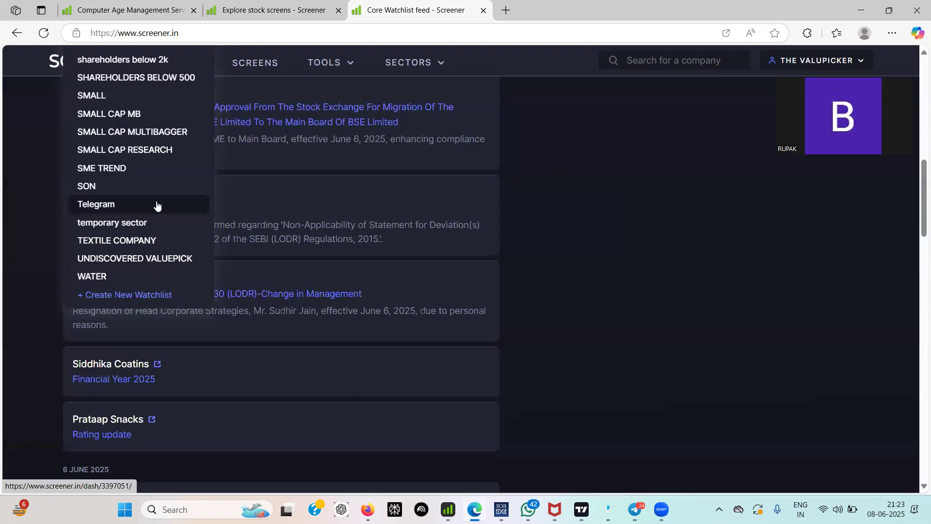
click(156, 294)
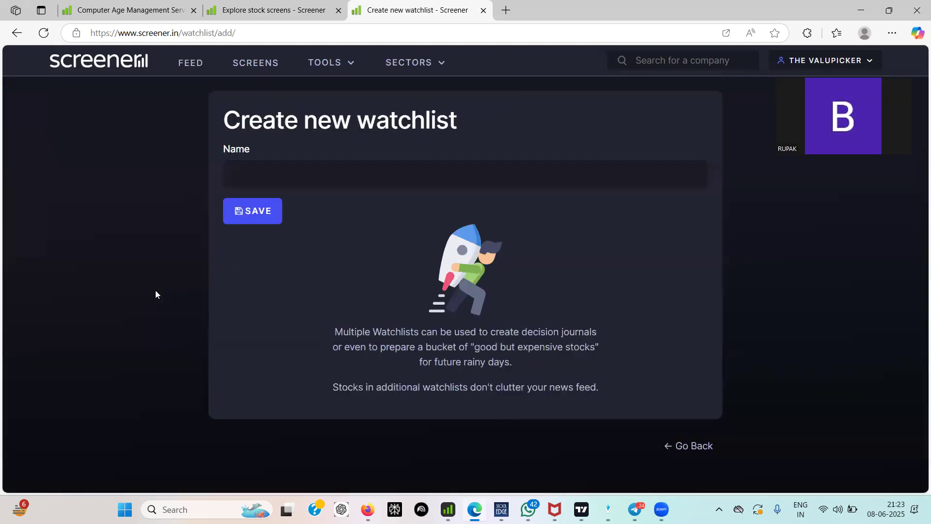
click(308, 174)
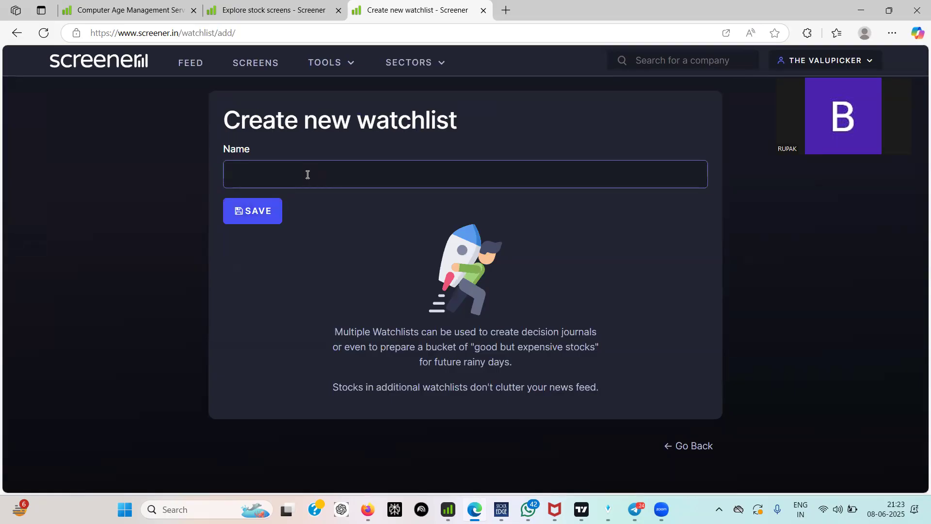
text(AEROSPACE AND DEFECN)
key(BackSpace)
key(BackSpace)
text(NCE)
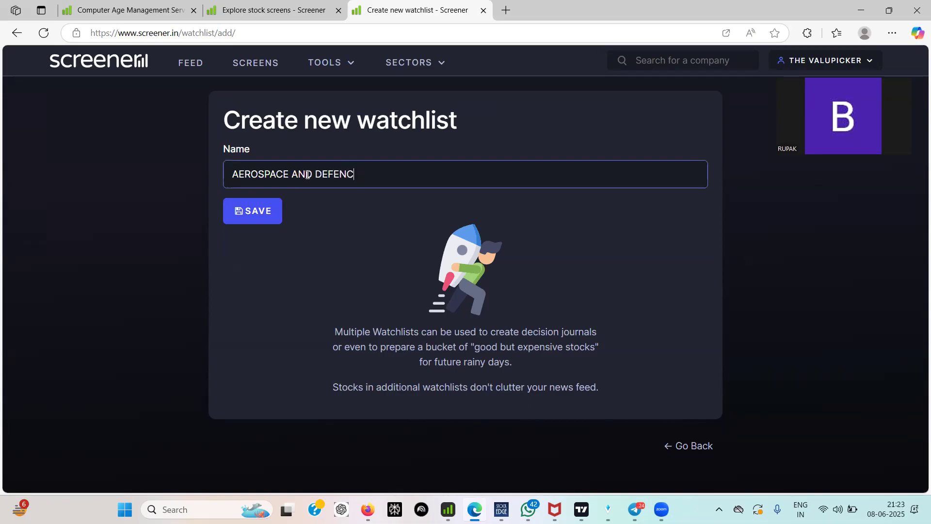
click(262, 210)
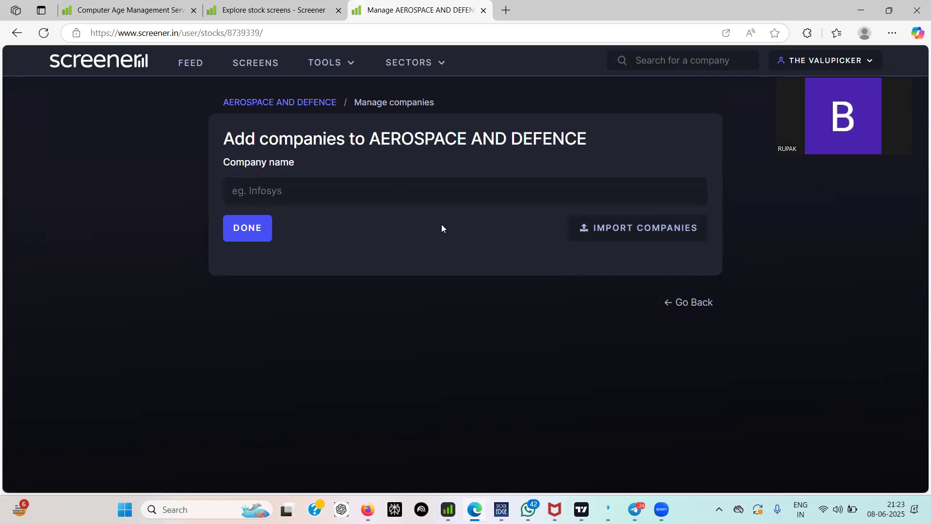
- Upload industry-filter (2).csv through Import Companies, adding its 25 companies to the watchlist
click(656, 230)
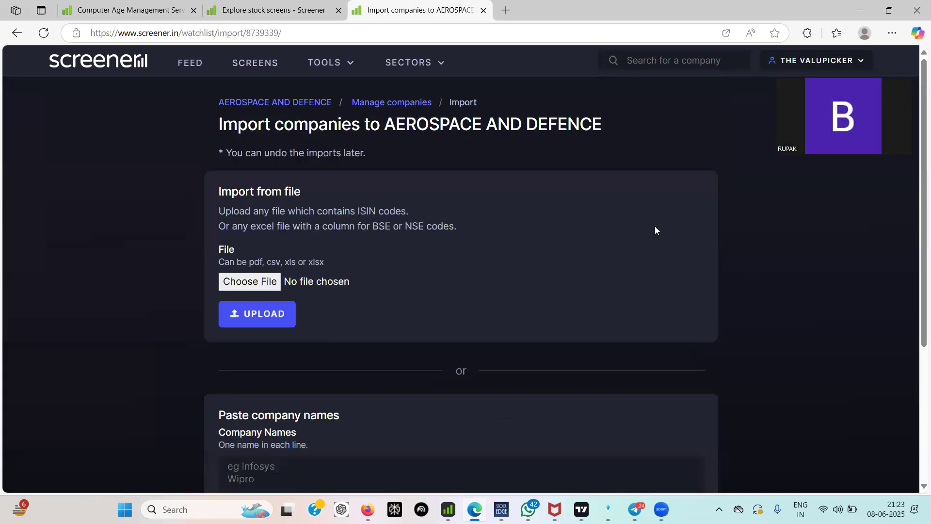
click(274, 285)
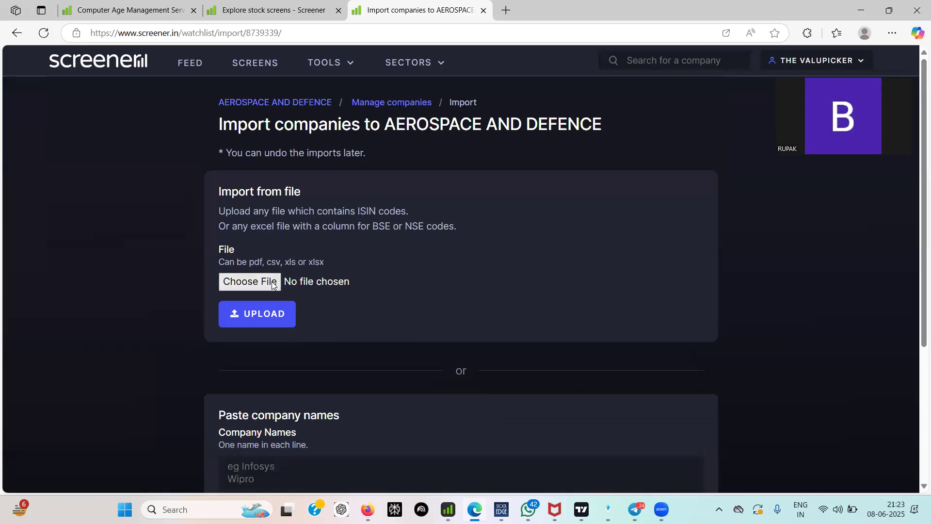
click(148, 115)
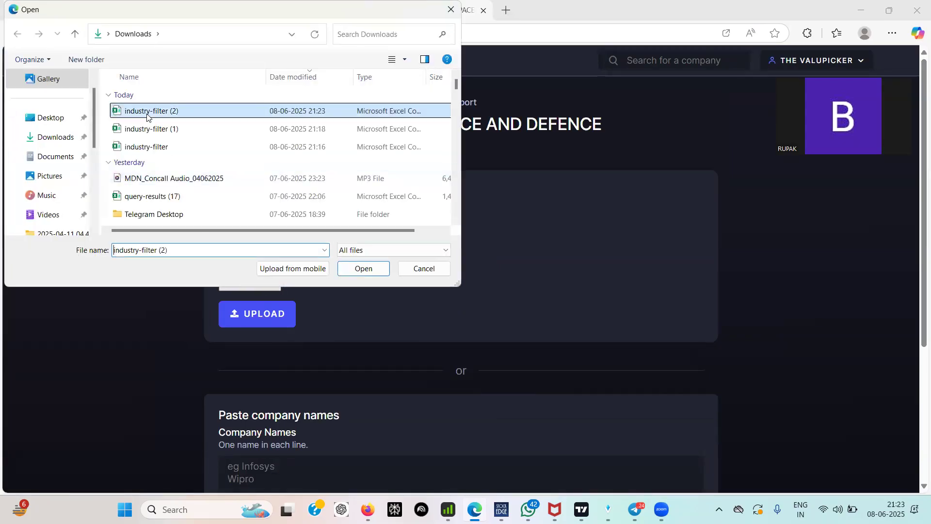
click(374, 266)
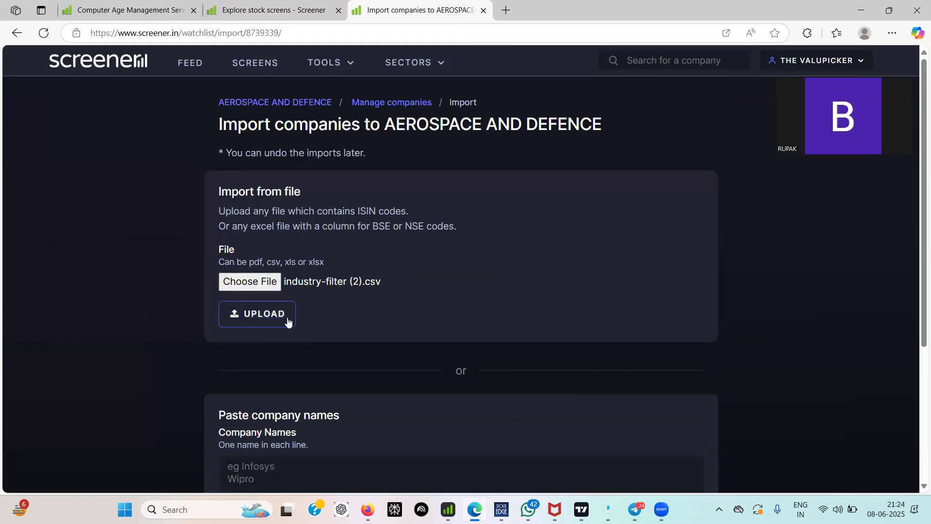
click(287, 318)
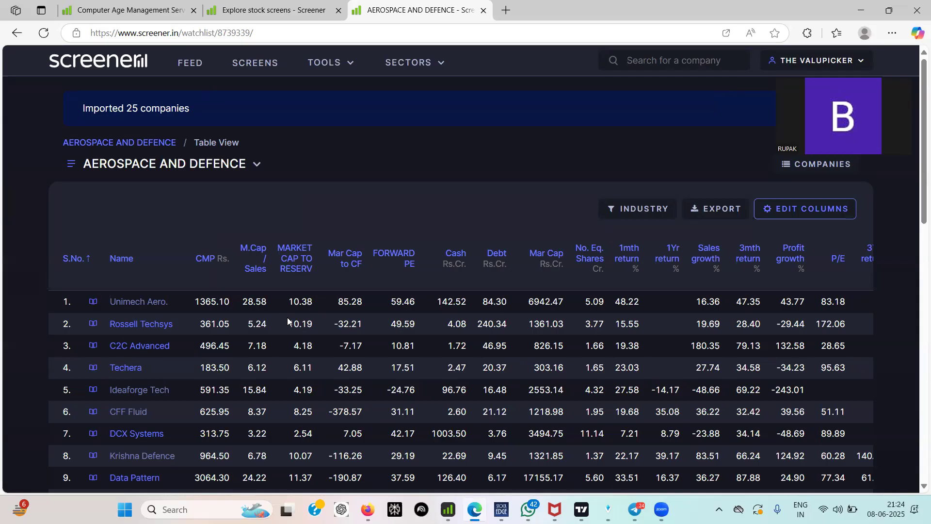
- Browse Market Data and Latest Concalls, ending on the Stock screens page
click(200, 62)
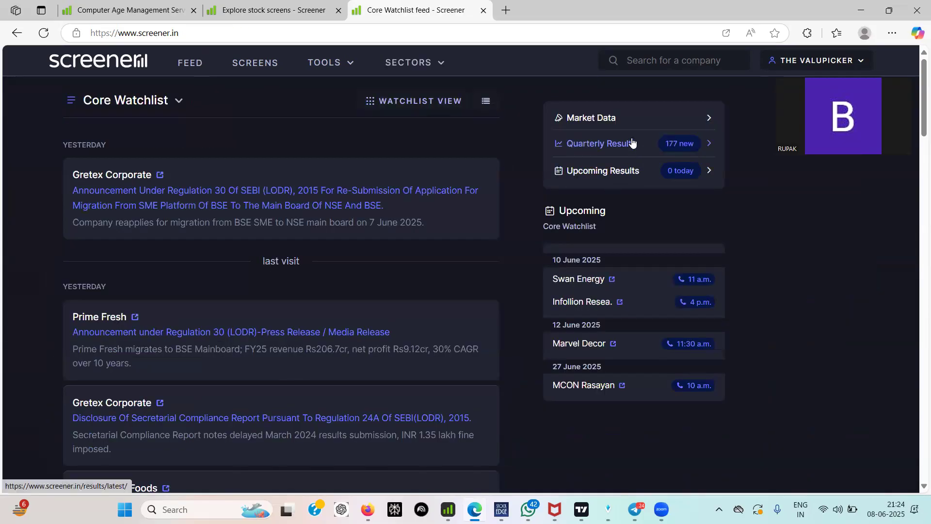
click(647, 116)
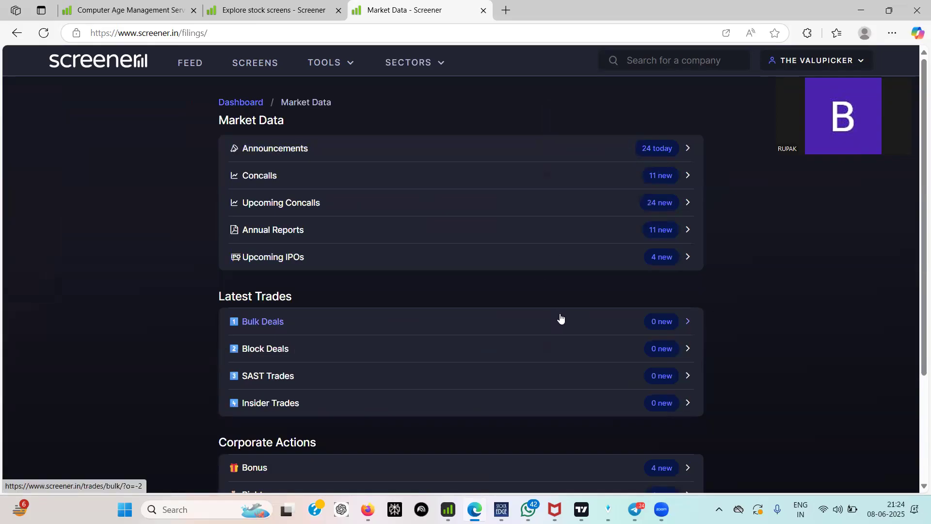
click(560, 188)
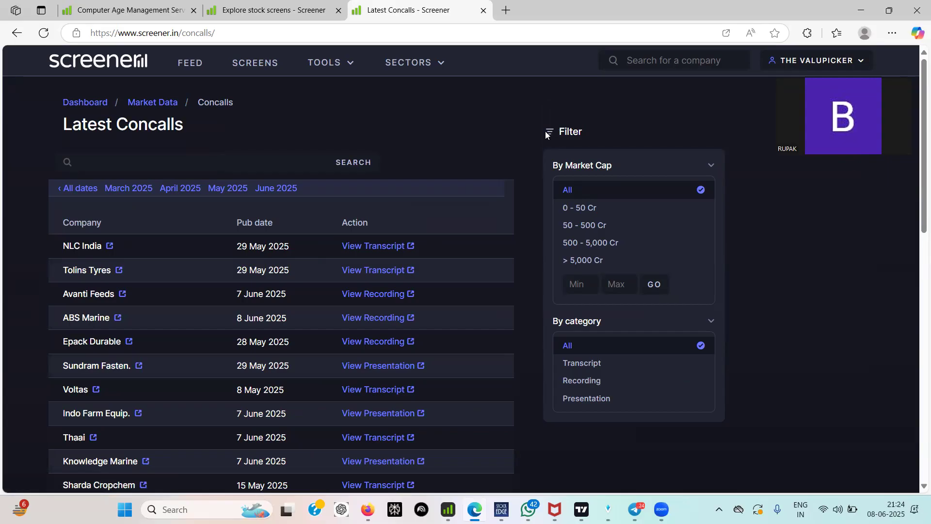
click(204, 63)
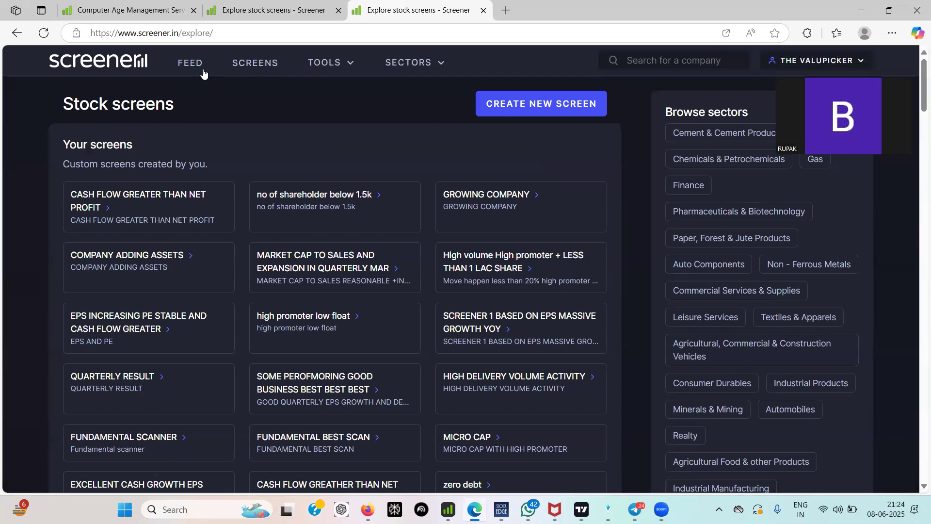
- Open the latest quarterly results from the Core Watchlist feed
click(201, 68)
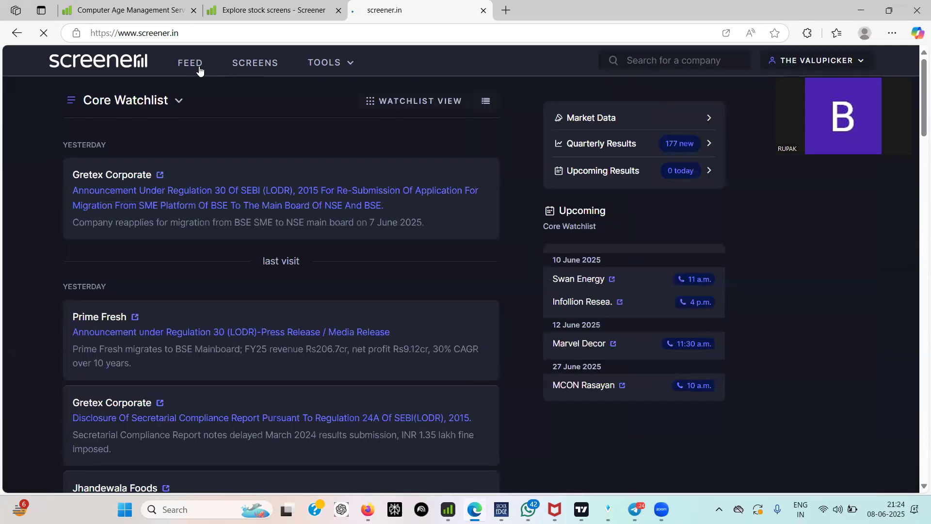
click(610, 155)
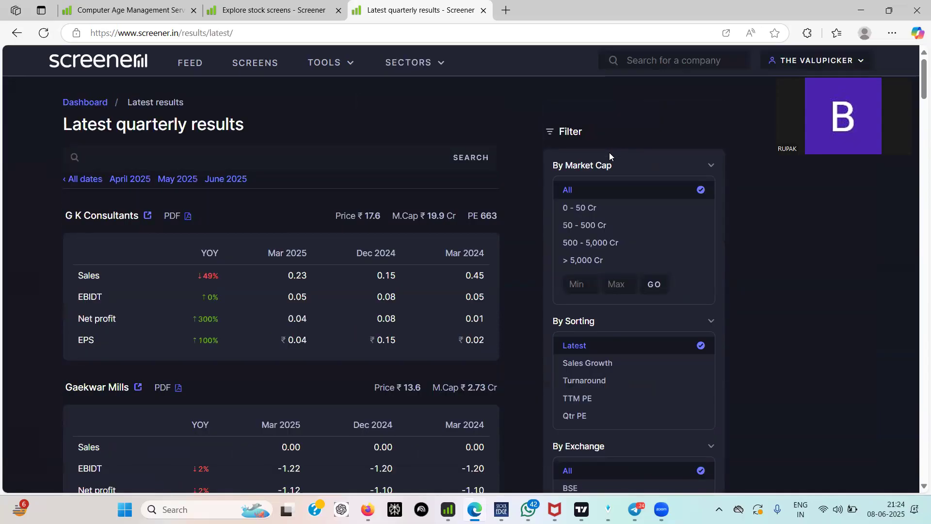
scroll(609, 152, down, 10)
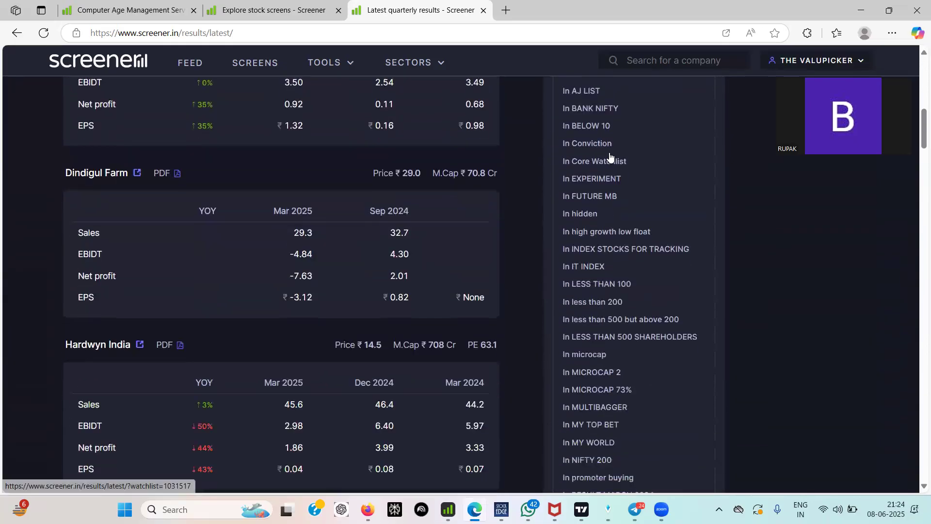
- Find and apply the 'In AEROSPACE AND DEFENCE' watchlist filter, then scroll through the results
key(ctrl+f)
text(AEROS)
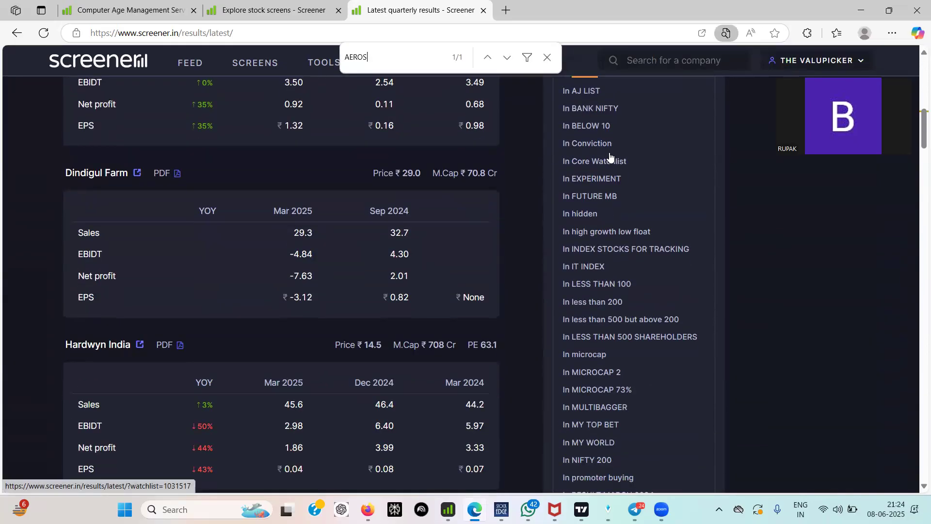
key(BackSpace)
text(SP)
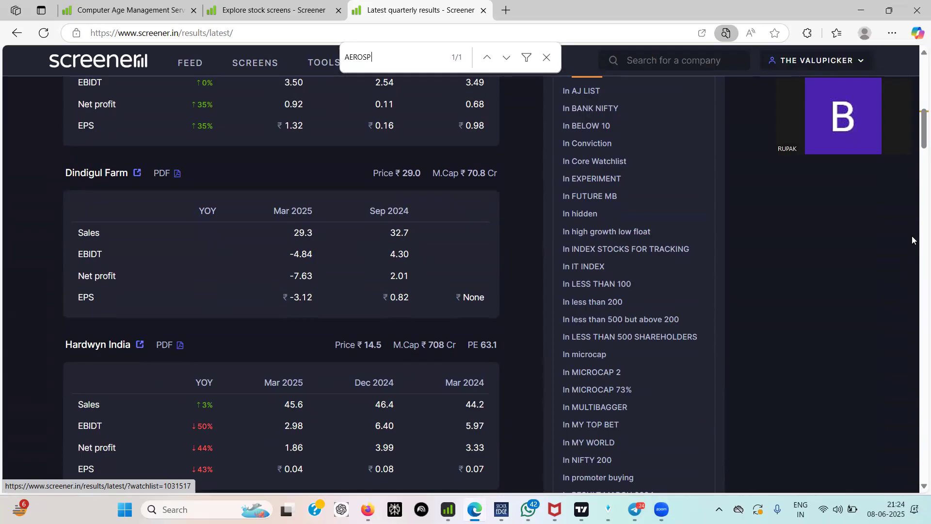
click(657, 280)
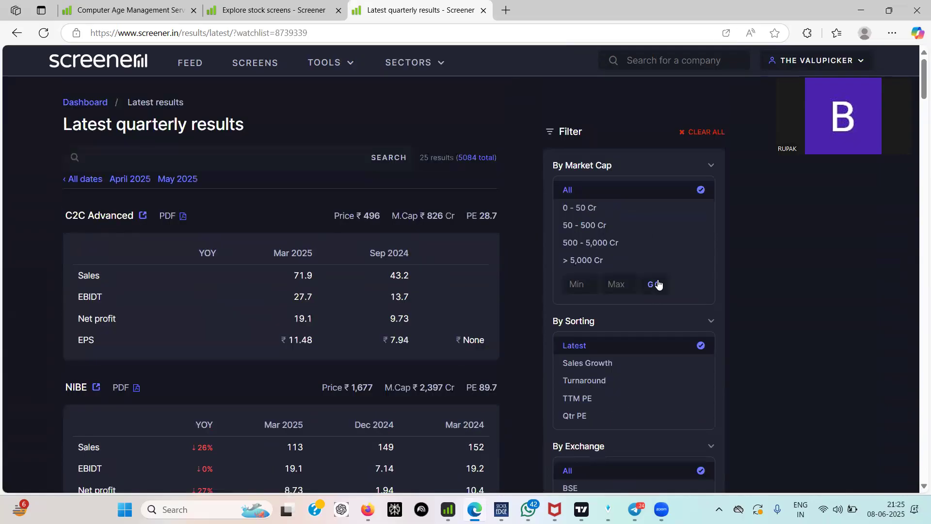
scroll(658, 284, down, 4)
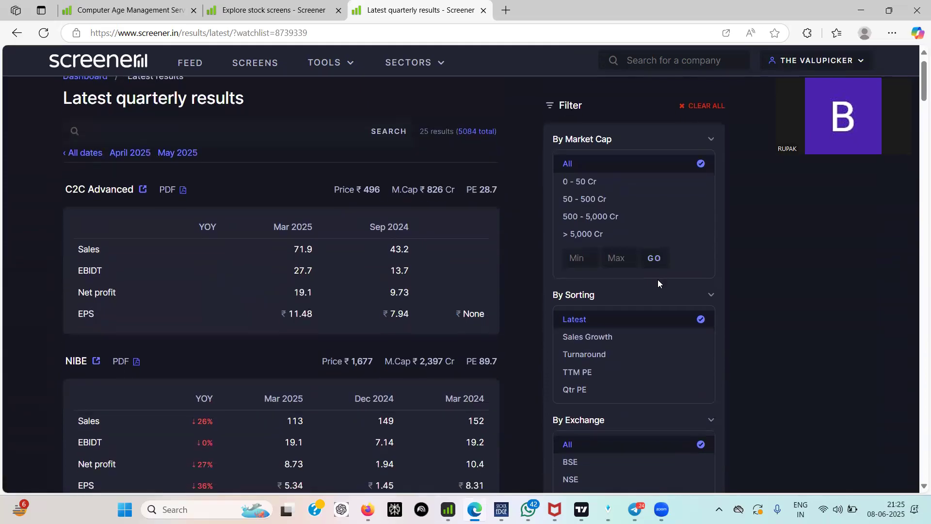
scroll(658, 284, down, 3)
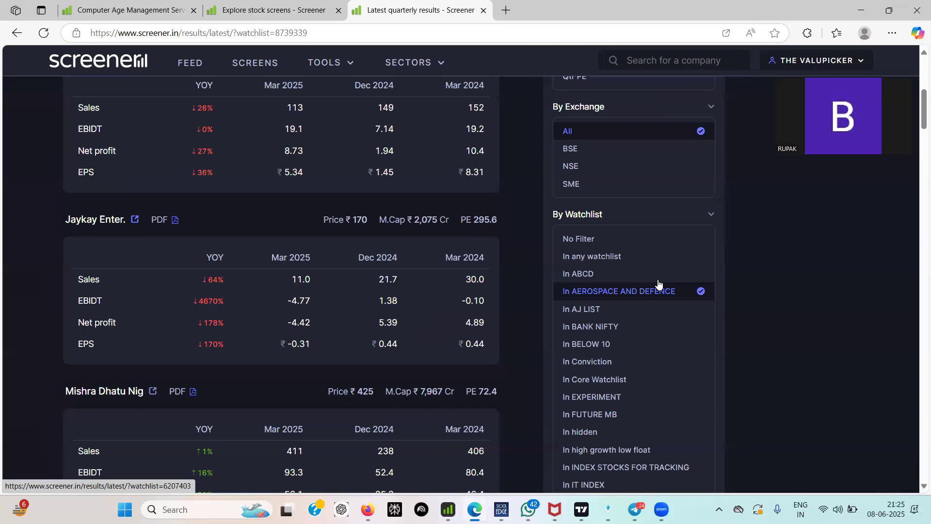
scroll(659, 284, down, 2)
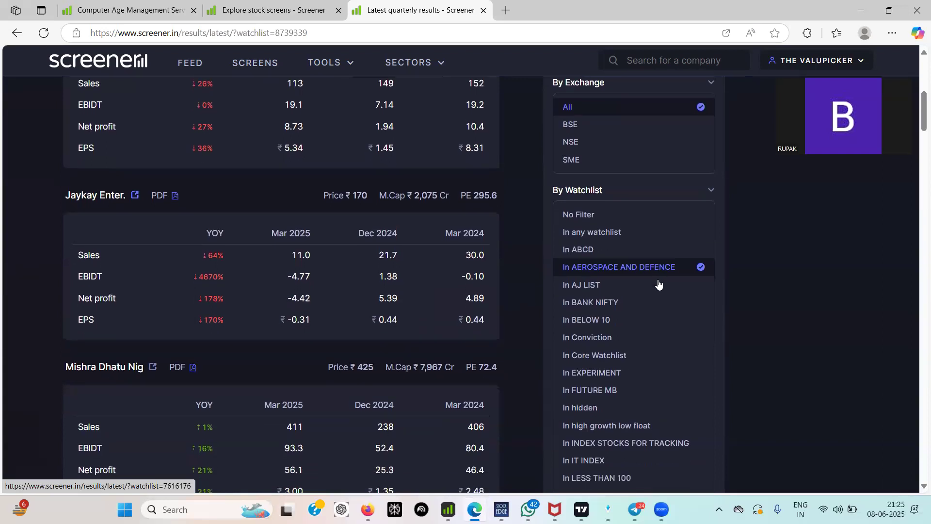
scroll(658, 284, down, 2)
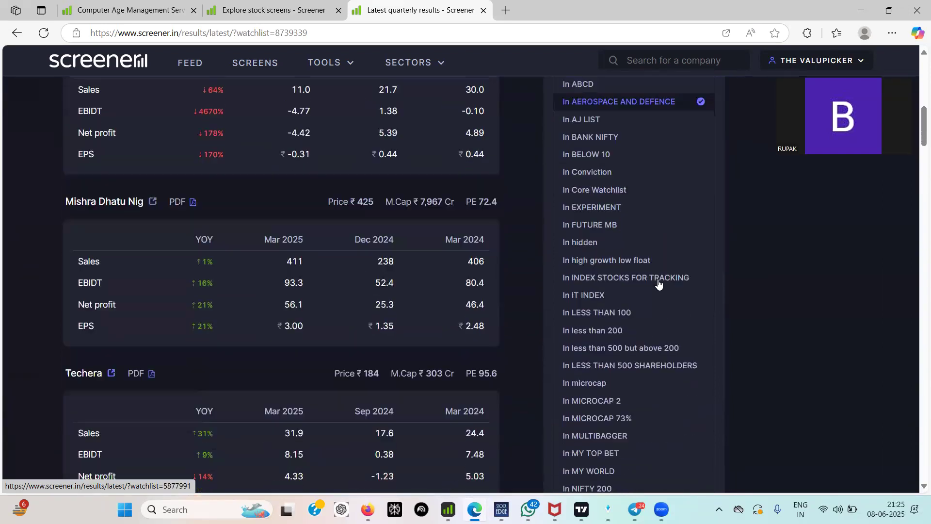
scroll(659, 284, up, 3)
scroll(658, 284, up, 5)
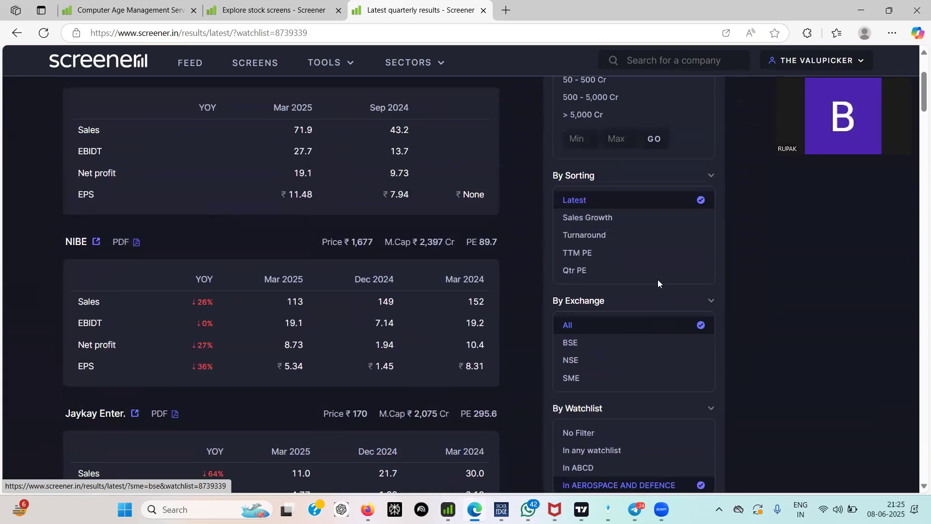
- Sort the aerospace results by Sales Growth, putting Zen Technologies (up 130%) first
click(590, 219)
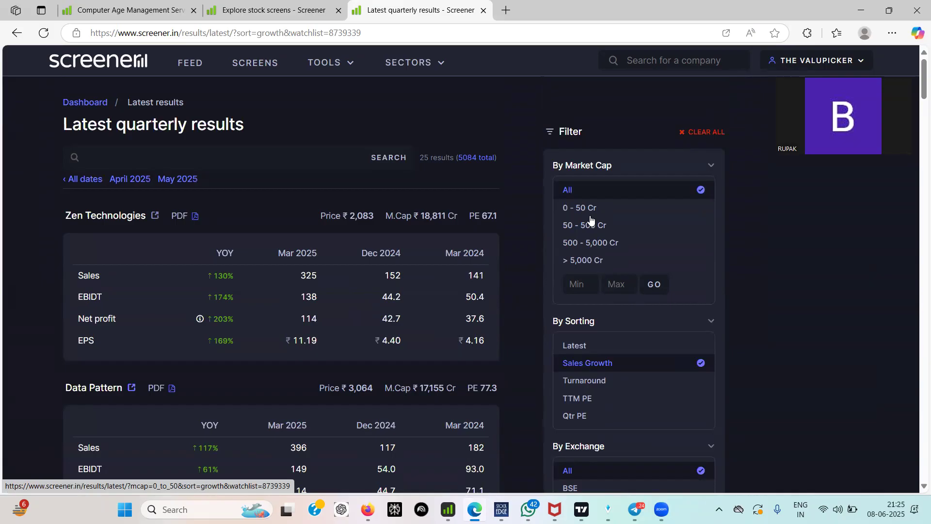
scroll(590, 220, down, 2)
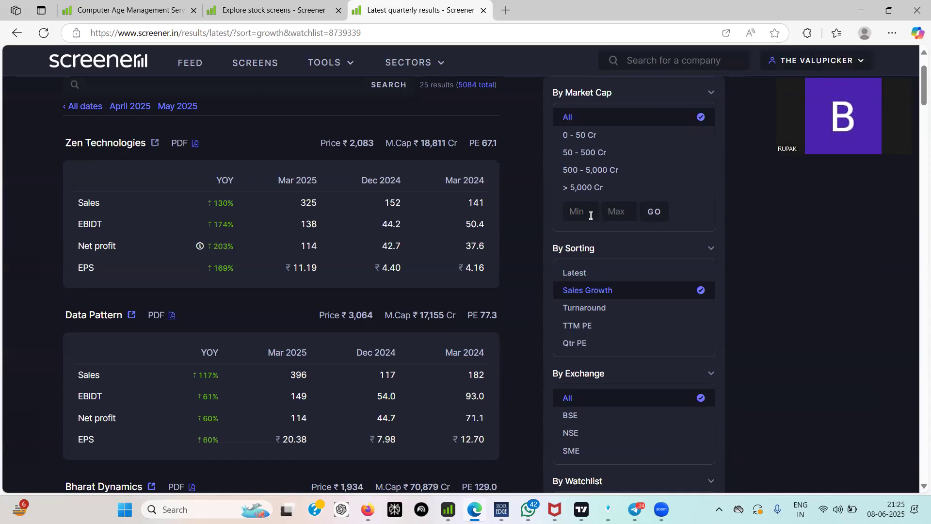
- View the Nifty Bank index's 12 constituents, then go back to the feed
key(slash)
text(N)
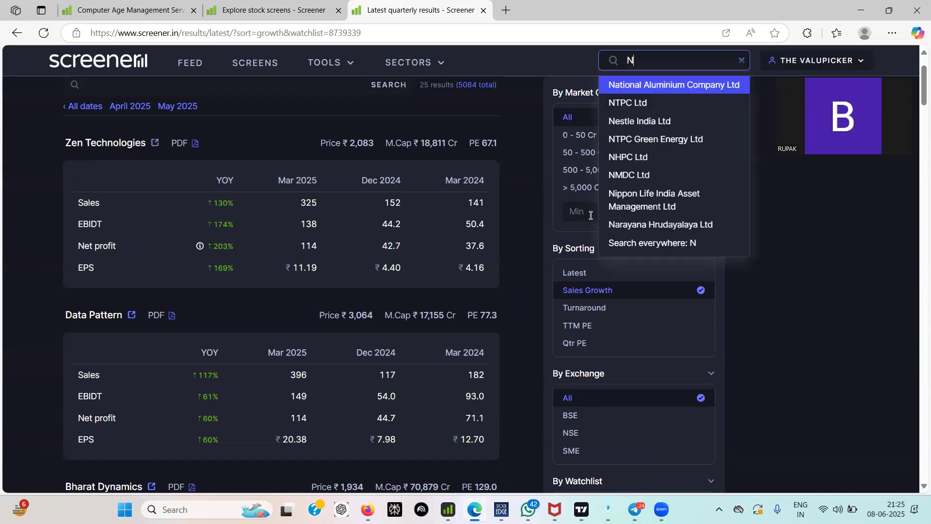
text(IFTY)
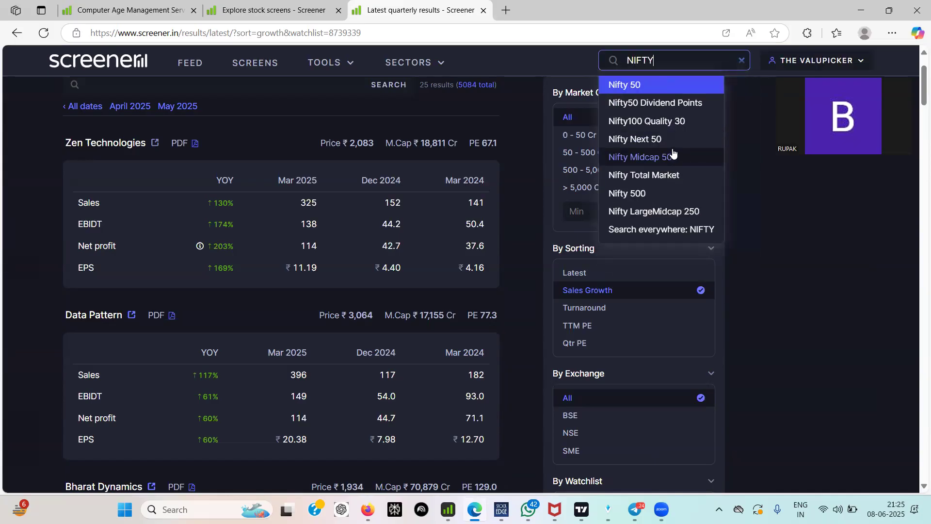
text( BA)
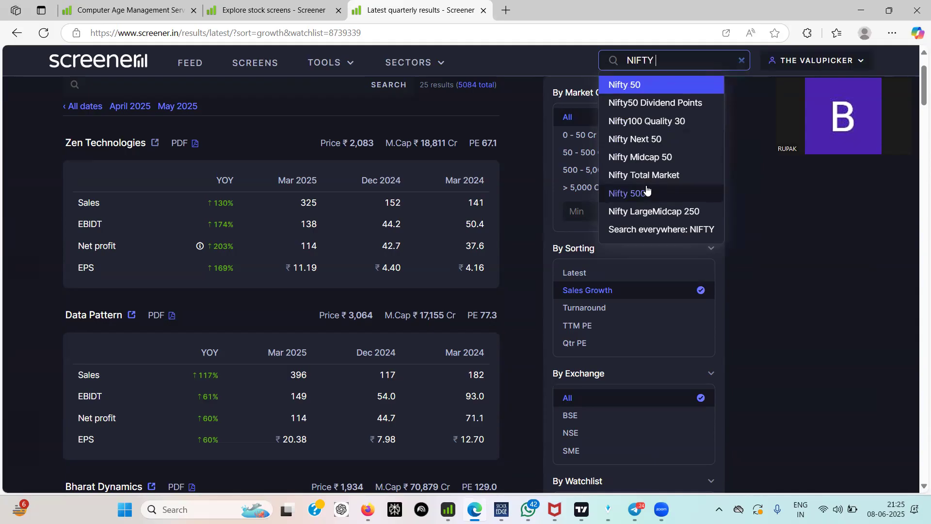
click(650, 86)
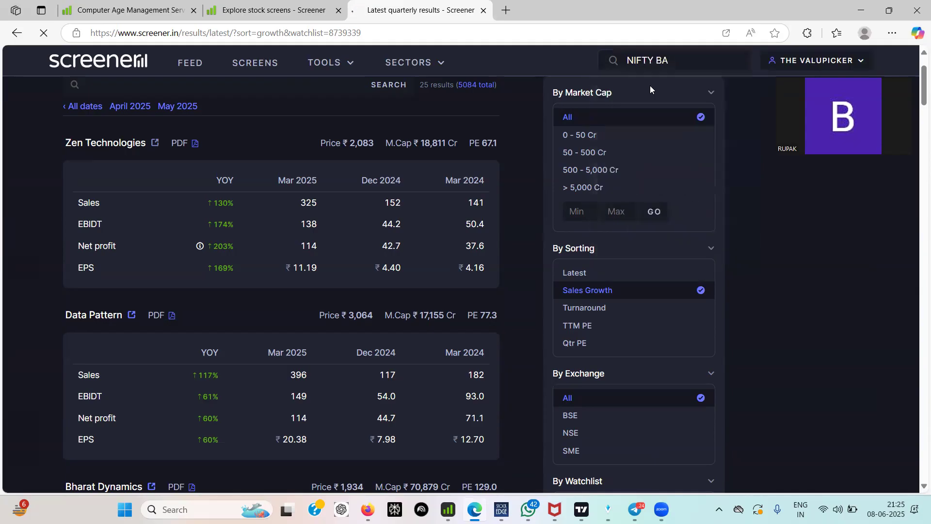
click(190, 99)
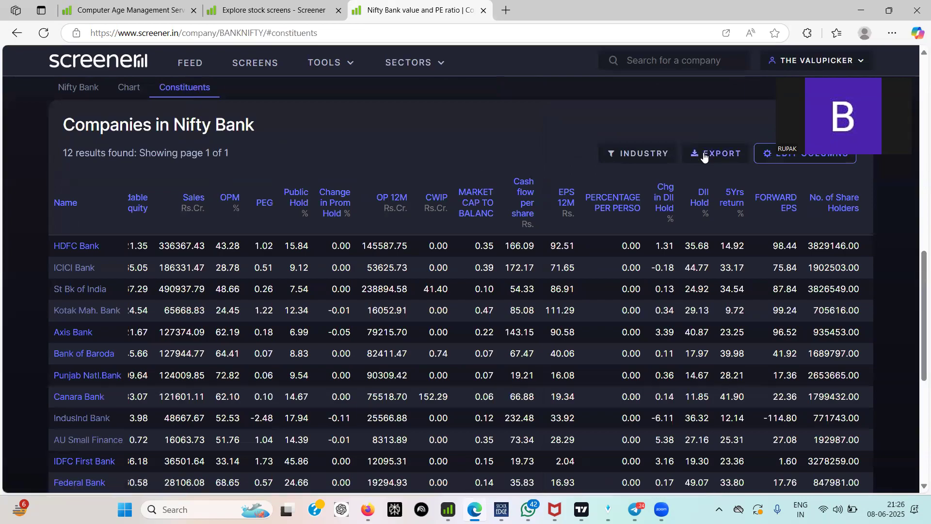
click(184, 64)
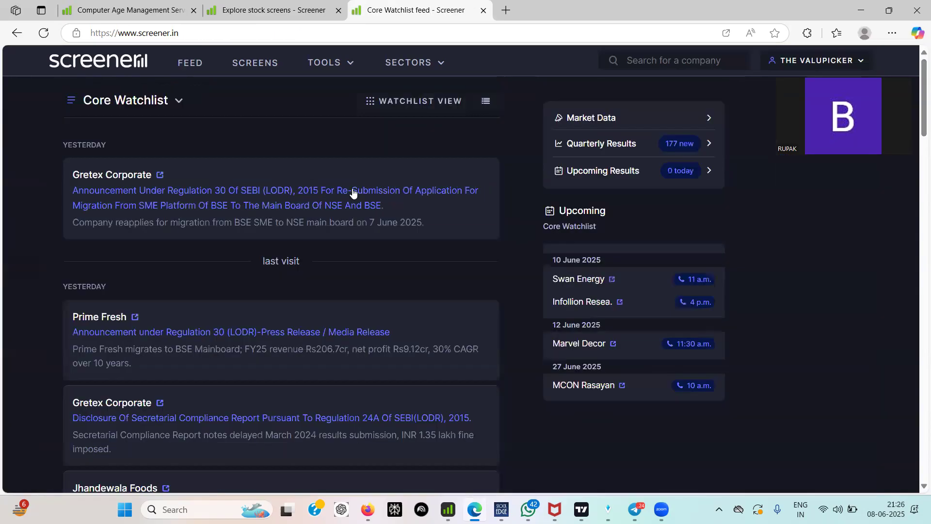
- Show the latest quarterly results filtered to the BANK NIFTY watchlist
click(598, 145)
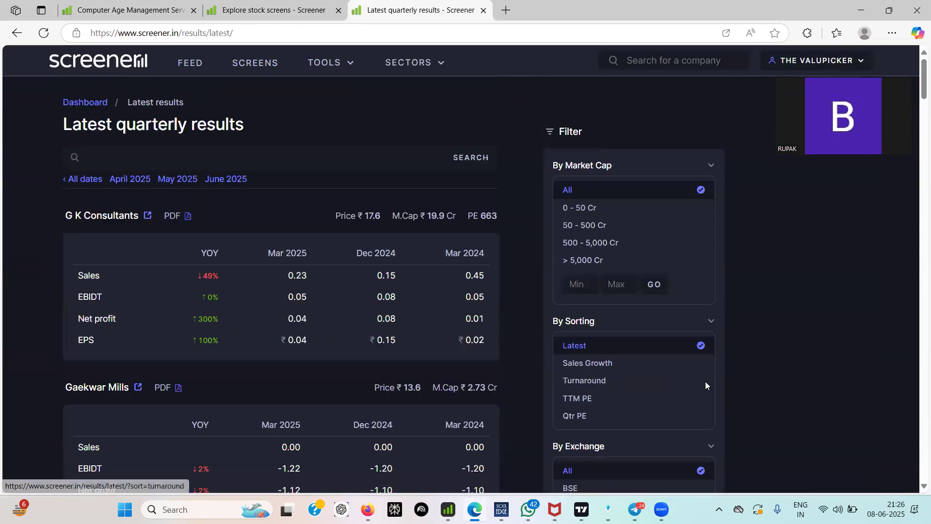
key(ctrl+f)
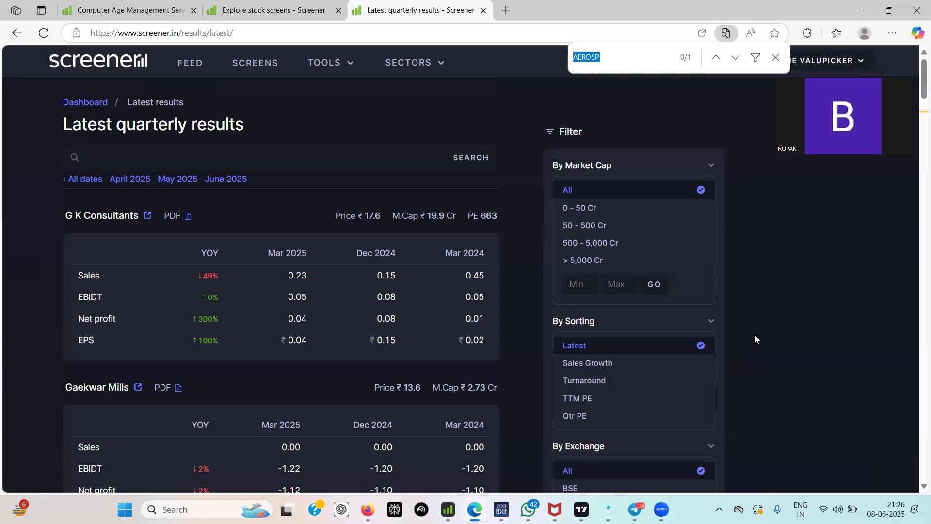
text(BANK)
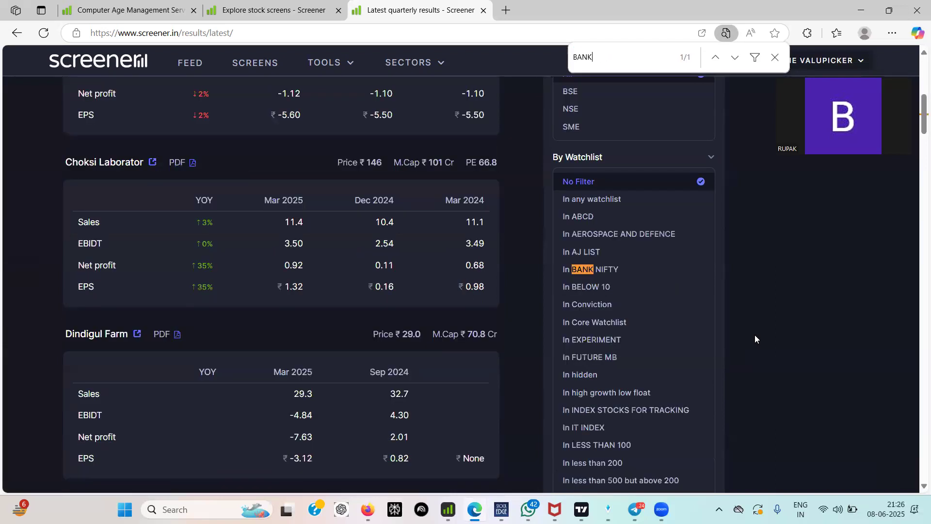
click(600, 271)
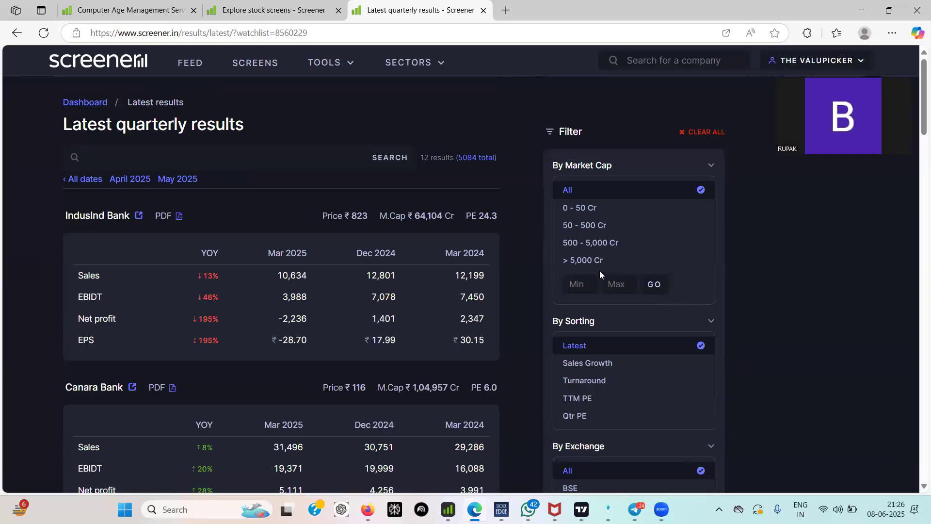
- Sort the bank results by Sales Growth after briefly trying Turnaround, AU Small Finance first
click(610, 370)
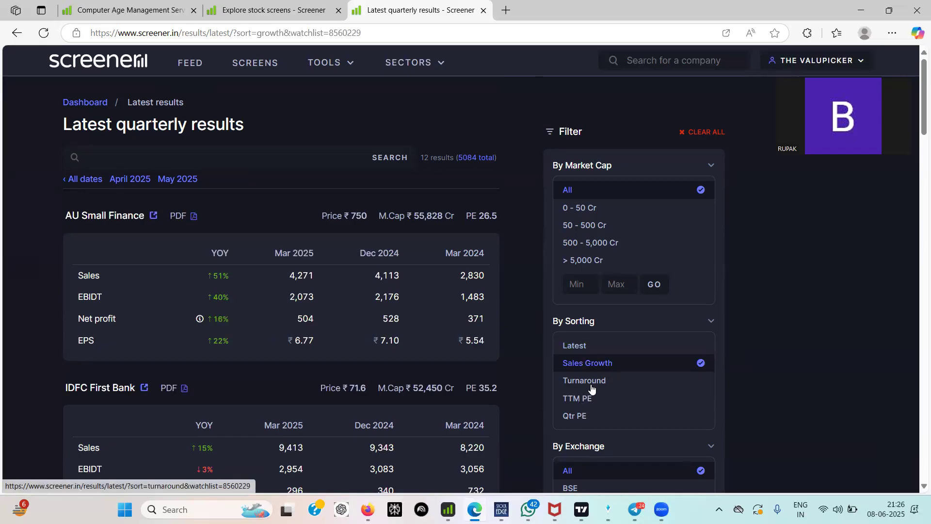
click(592, 383)
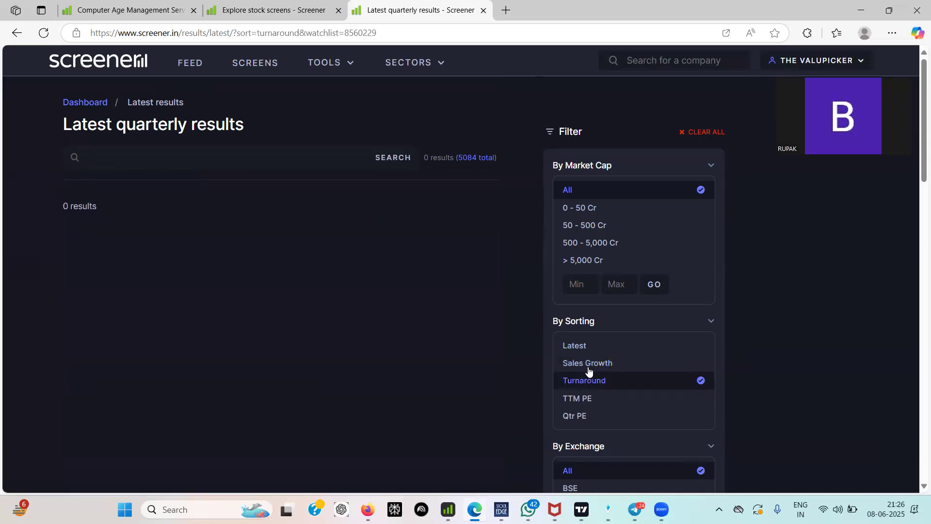
click(588, 368)
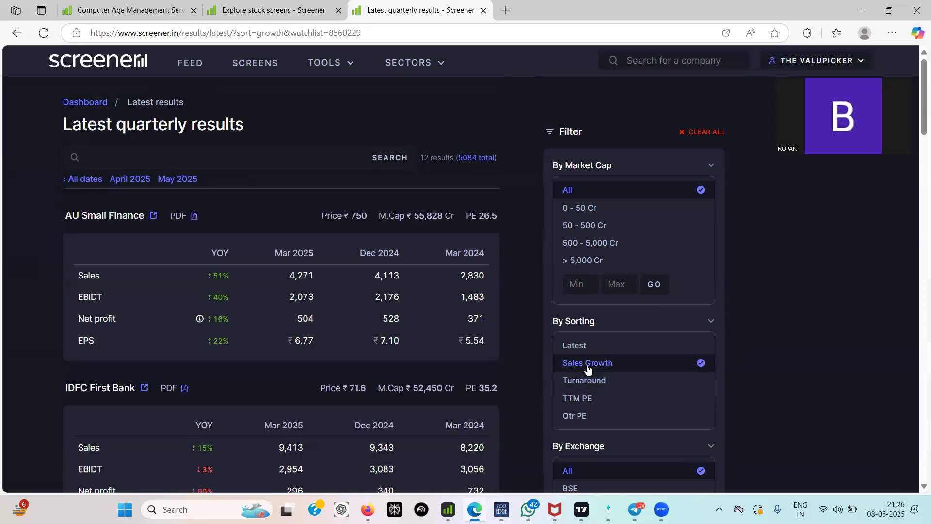
scroll(588, 369, down, 3)
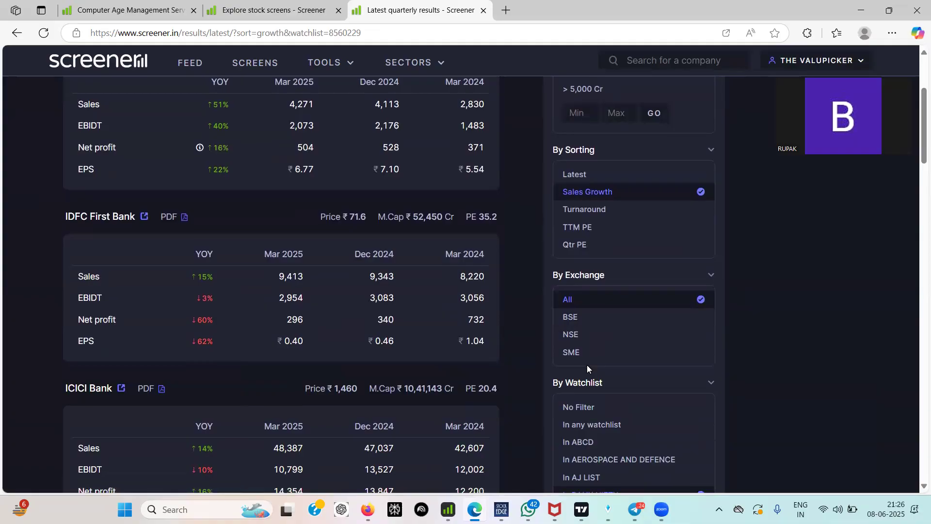
scroll(586, 367, down, 1)
scroll(587, 365, down, 1)
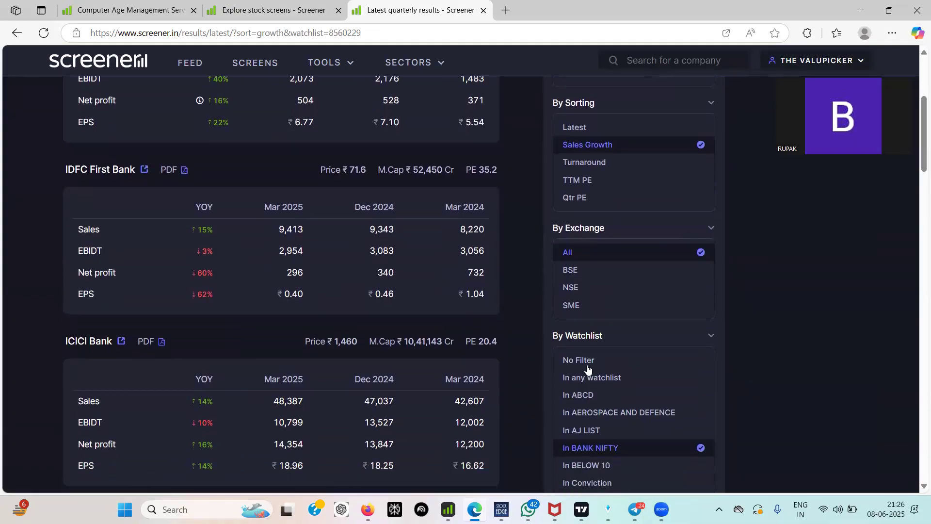
scroll(587, 368, up, 2)
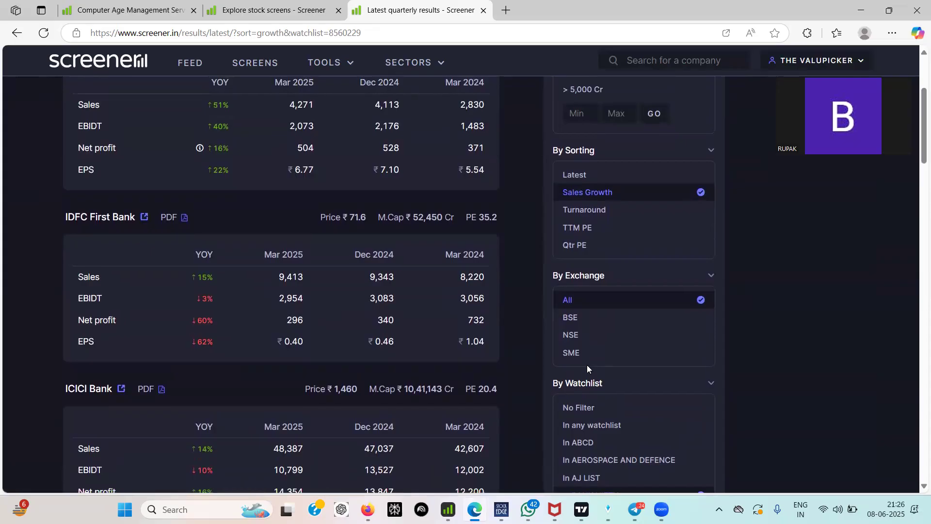
scroll(587, 365, down, 10)
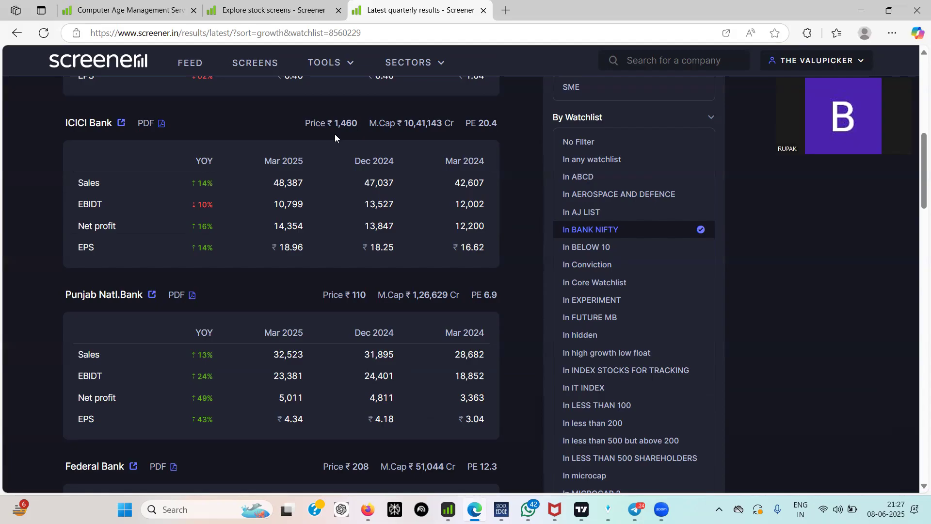
- Use FEED in the top bar to show the Core Watchlist's announcements and results dates
click(190, 64)
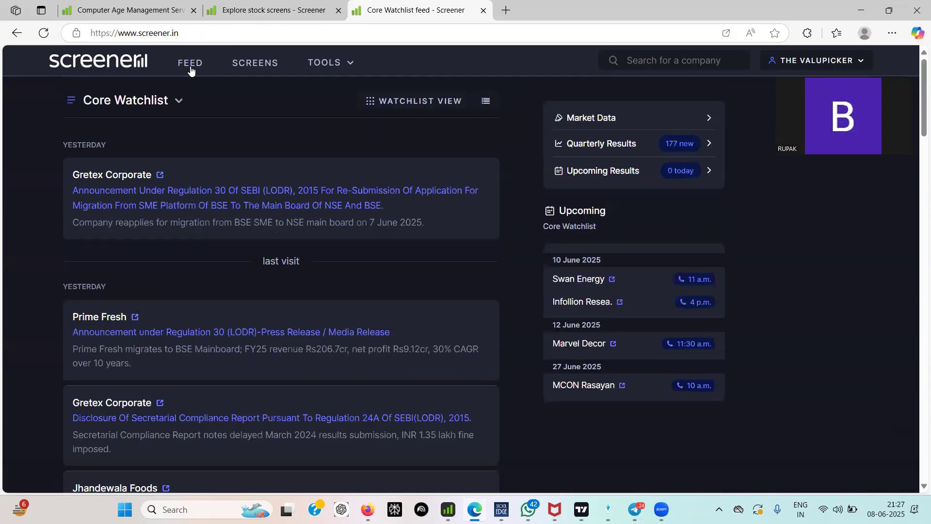